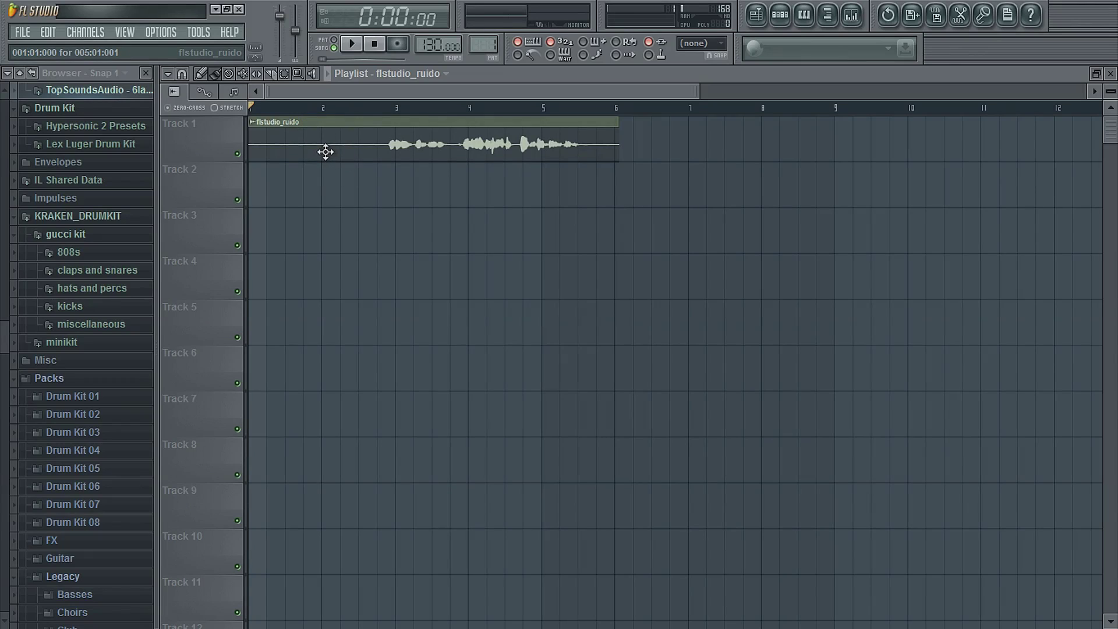
Load Edison into the first effect slot of mixer Insert 1, close the mixer and enlarge the Edison window
double_click(339, 138)
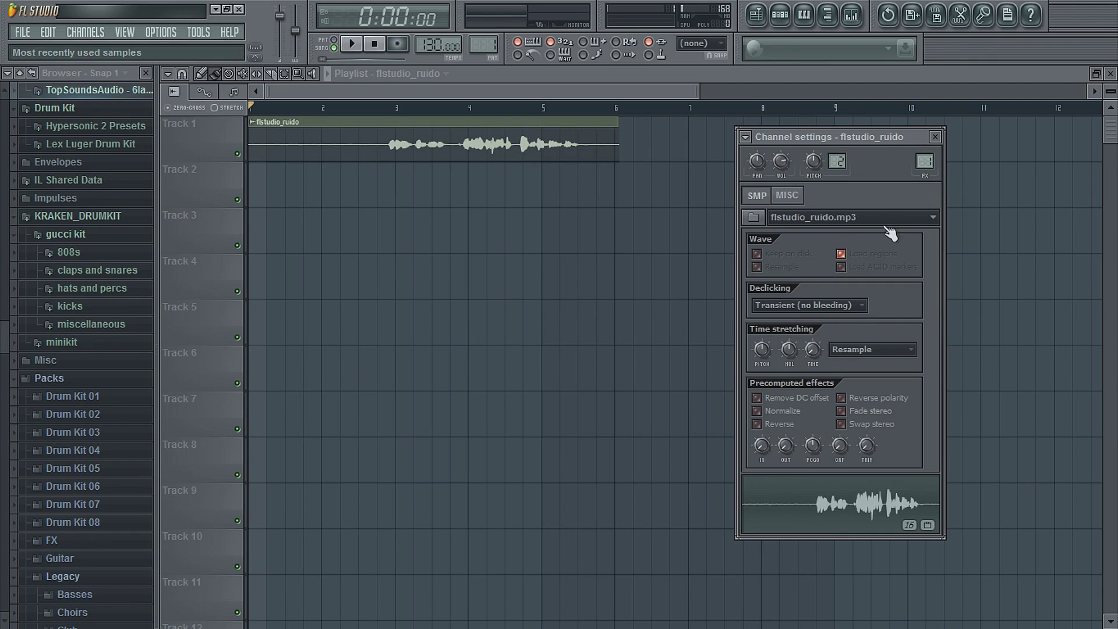
left_click(859, 21)
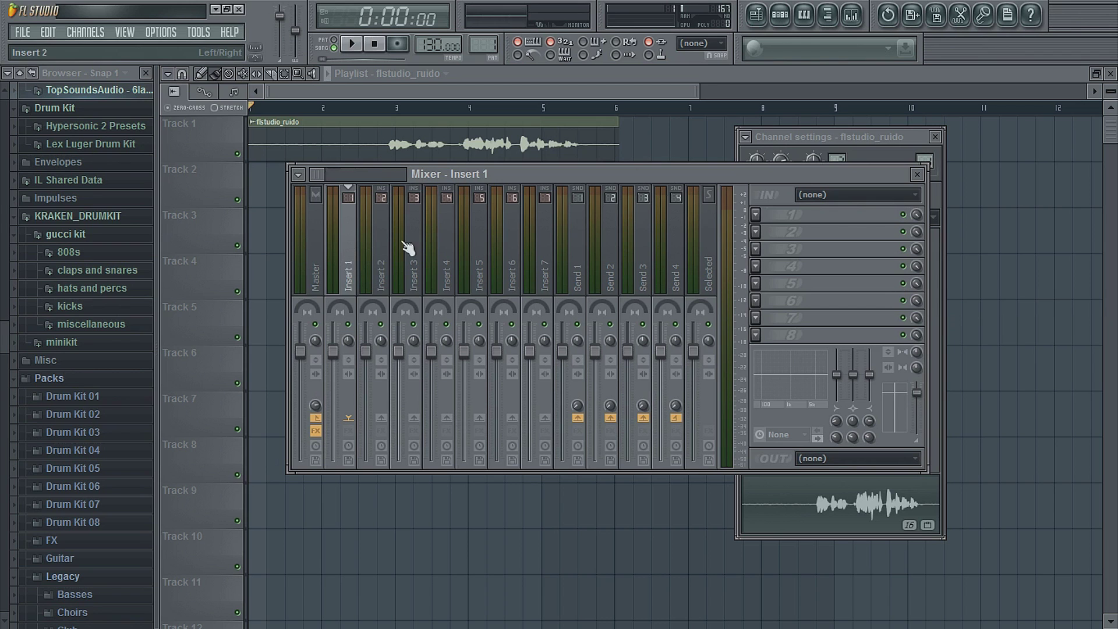
left_click(755, 214)
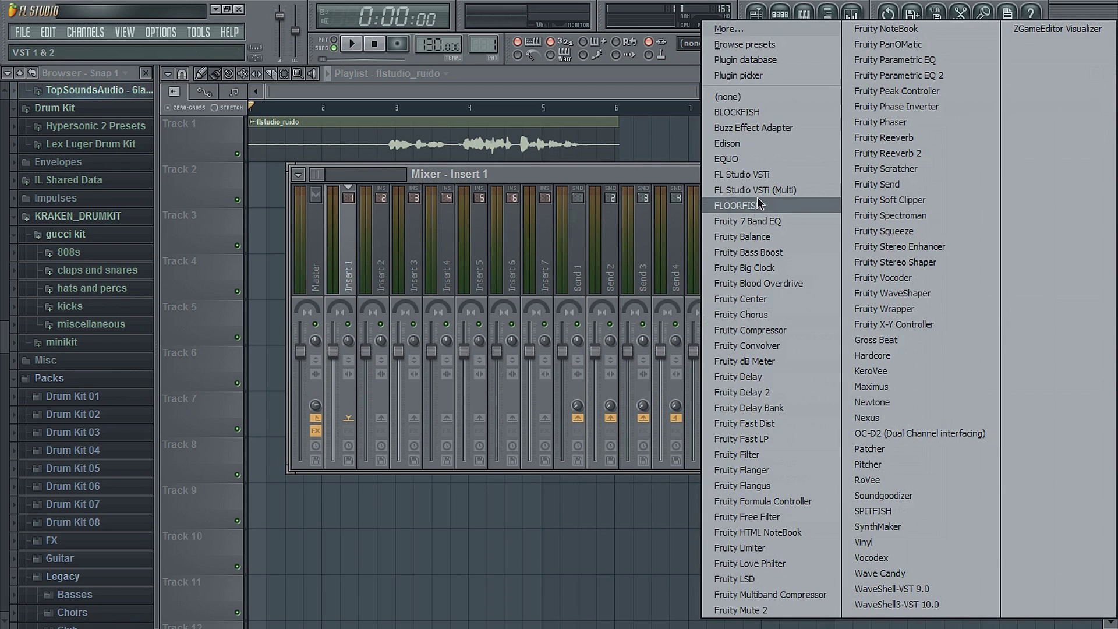
left_click(754, 144)
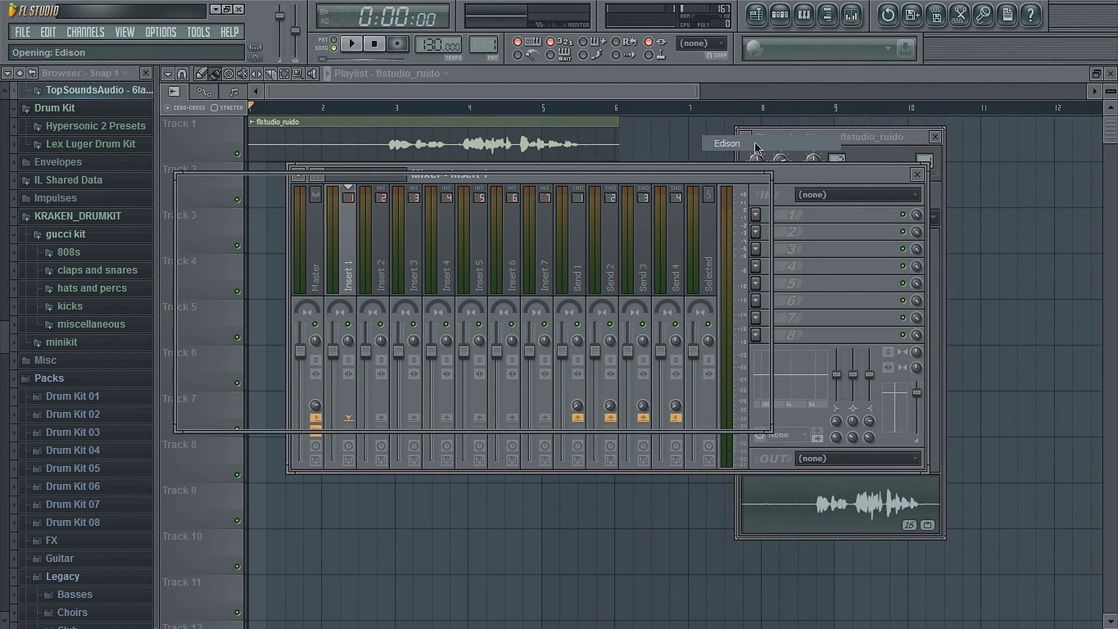
left_click(918, 175)
left_click_drag(768, 431, 947, 592)
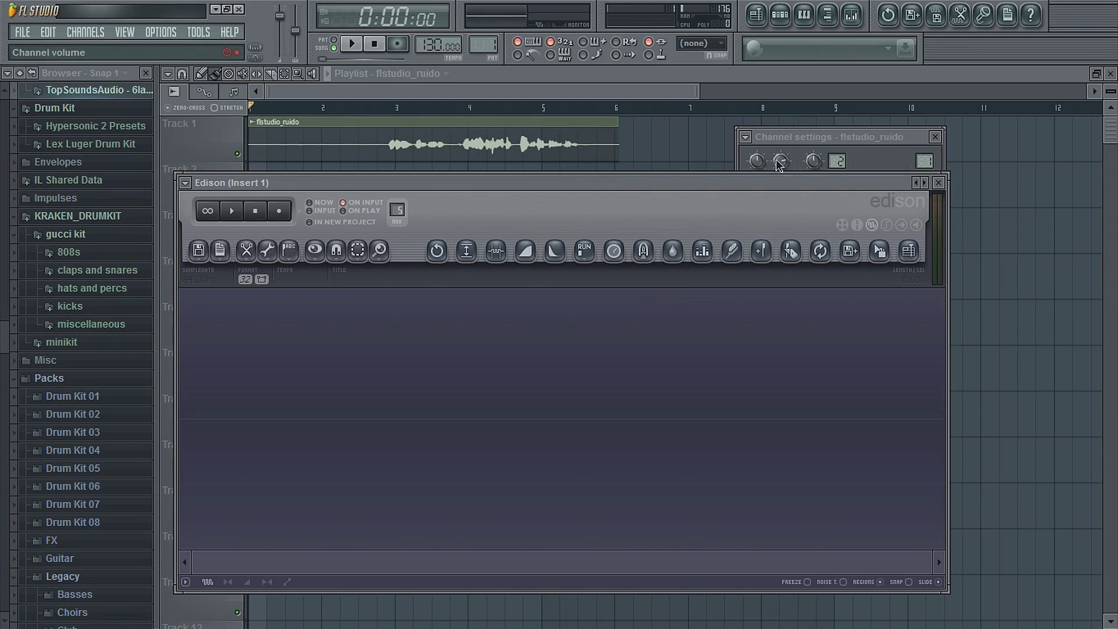
Load the flstudio_ruido sample from its channel settings into Edison and close the channel settings
left_click(859, 140)
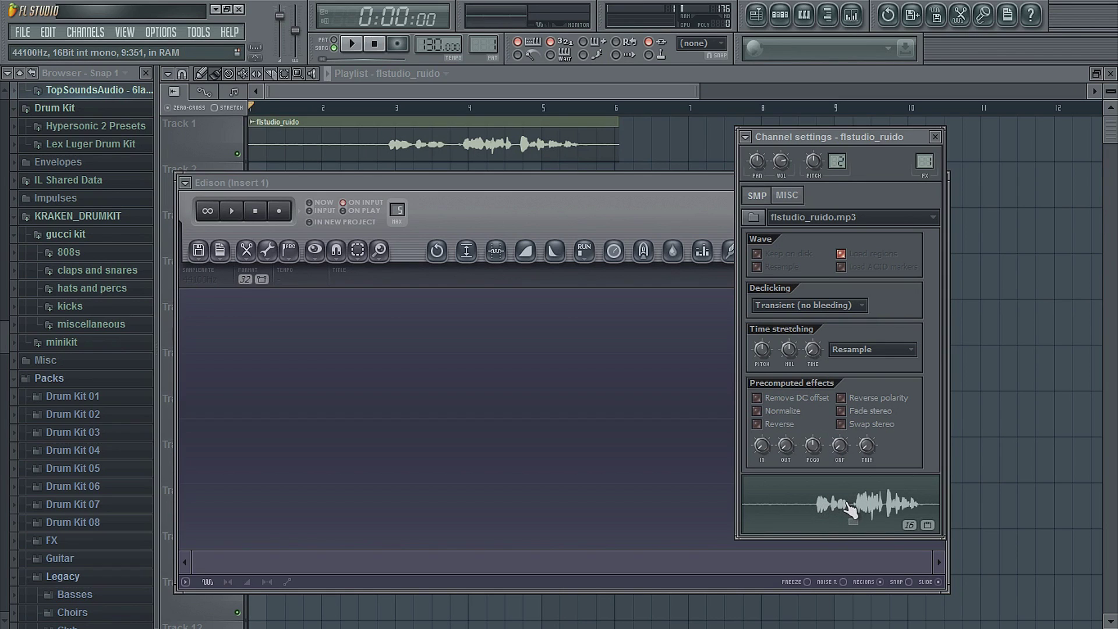
left_click_drag(848, 507, 549, 437)
left_click_drag(853, 504, 472, 391)
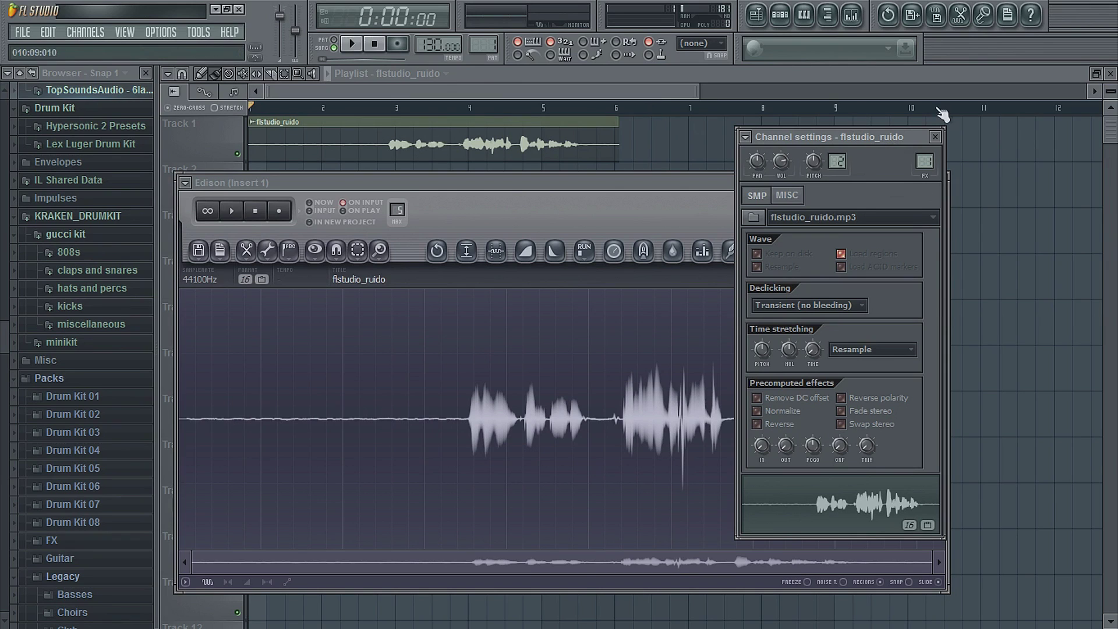
left_click(935, 137)
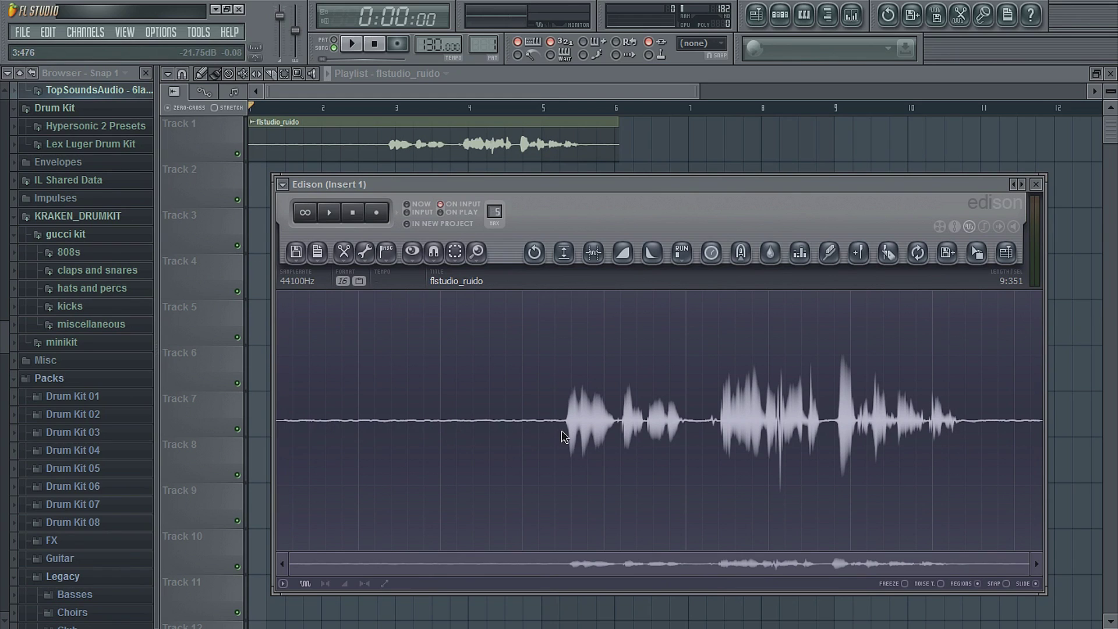
Select the noise-only opening from 0:000 to 3:476 and acquire its noise profile with the denoise tool
left_click_drag(562, 436, 487, 440)
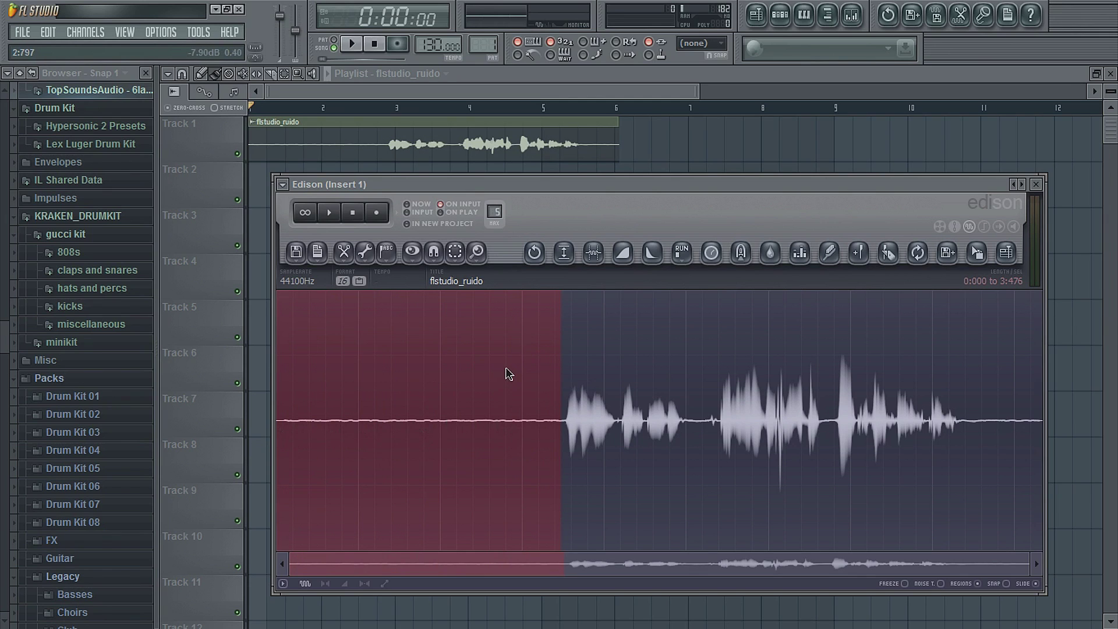
left_click(832, 255)
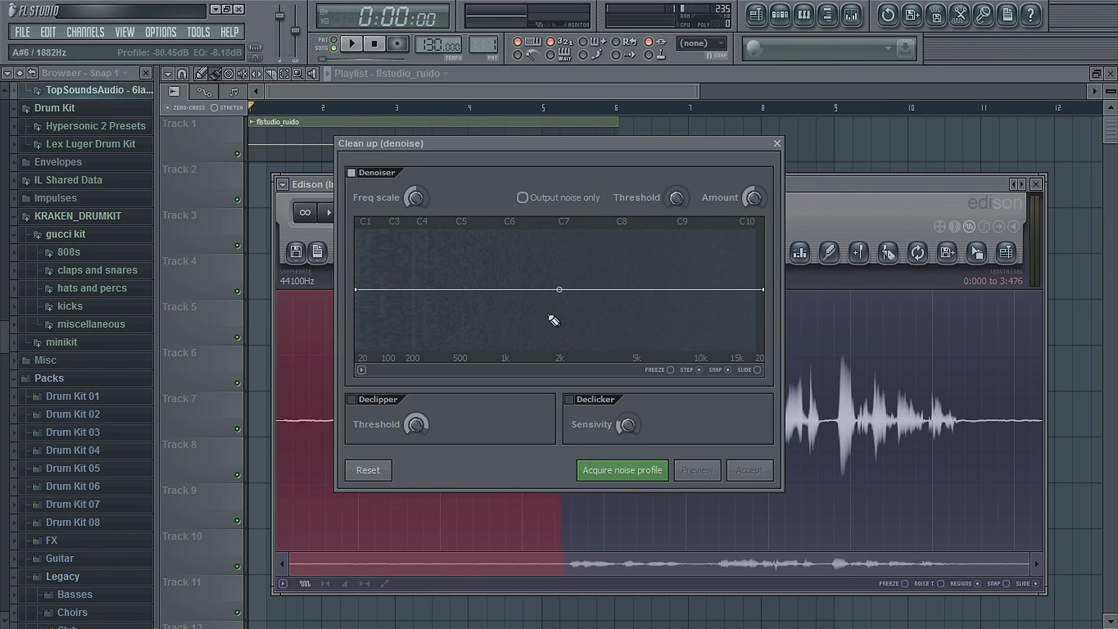
left_click(631, 473)
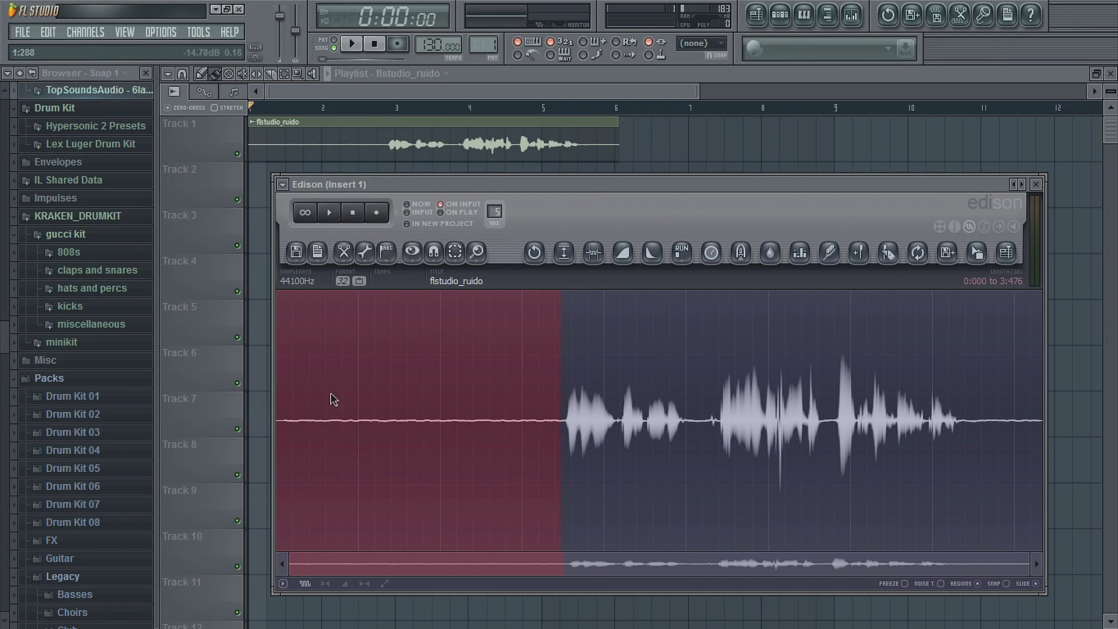
Select the entire recording in Edison and apply the denoiser to it using the acquired noise profile
double_click(356, 467)
left_click(830, 254)
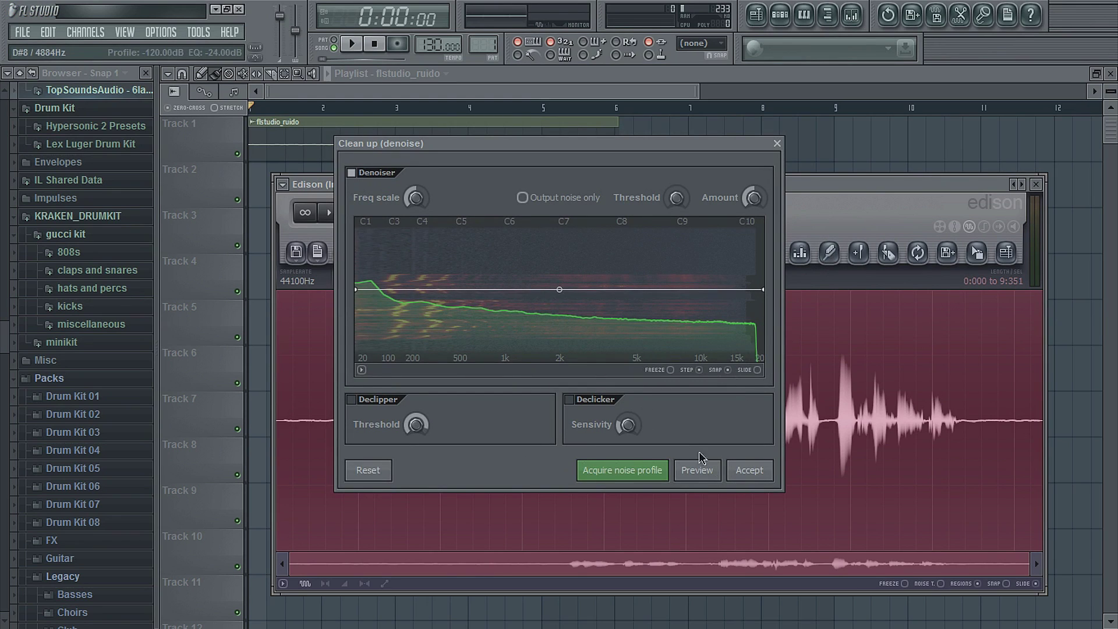
left_click(756, 469)
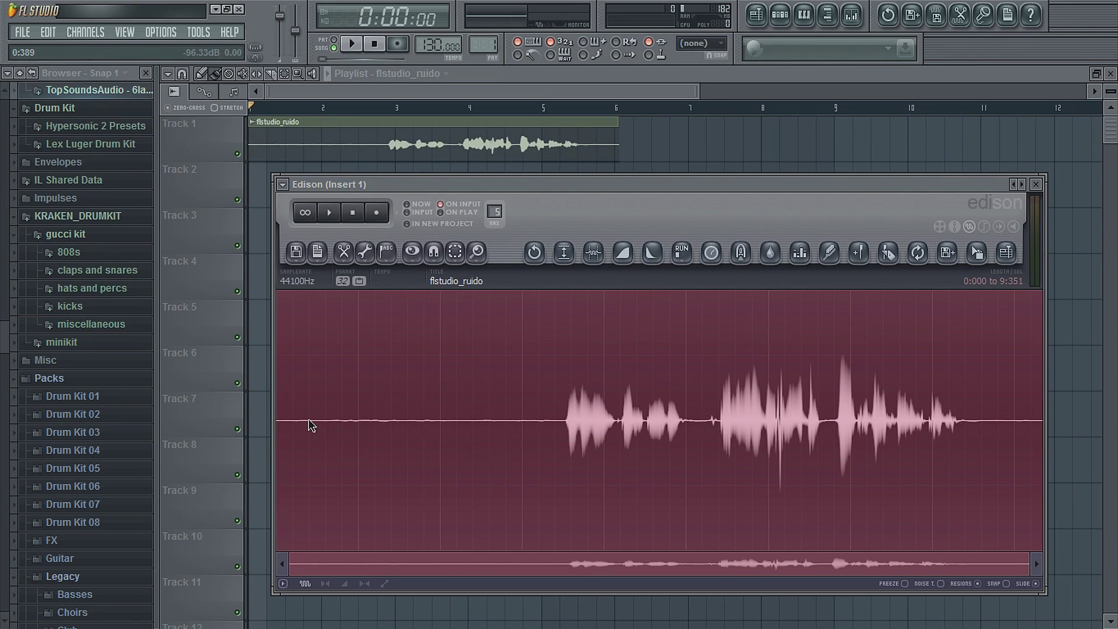
Clear the selection and play back the denoised recording in Edison
left_click(356, 425)
left_click(329, 213)
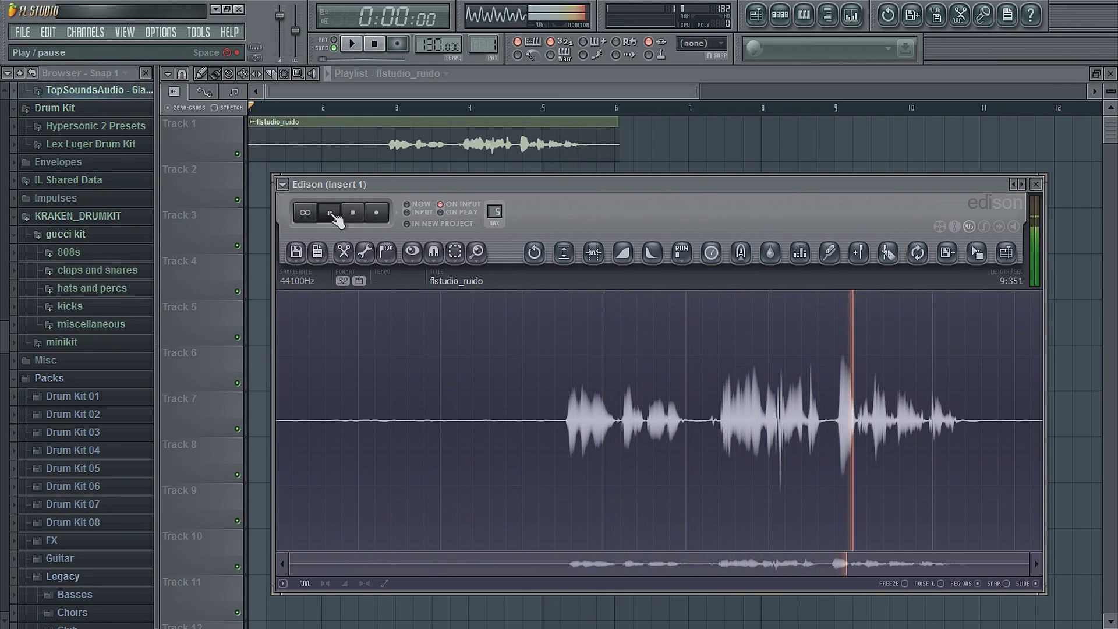
left_click(333, 215)
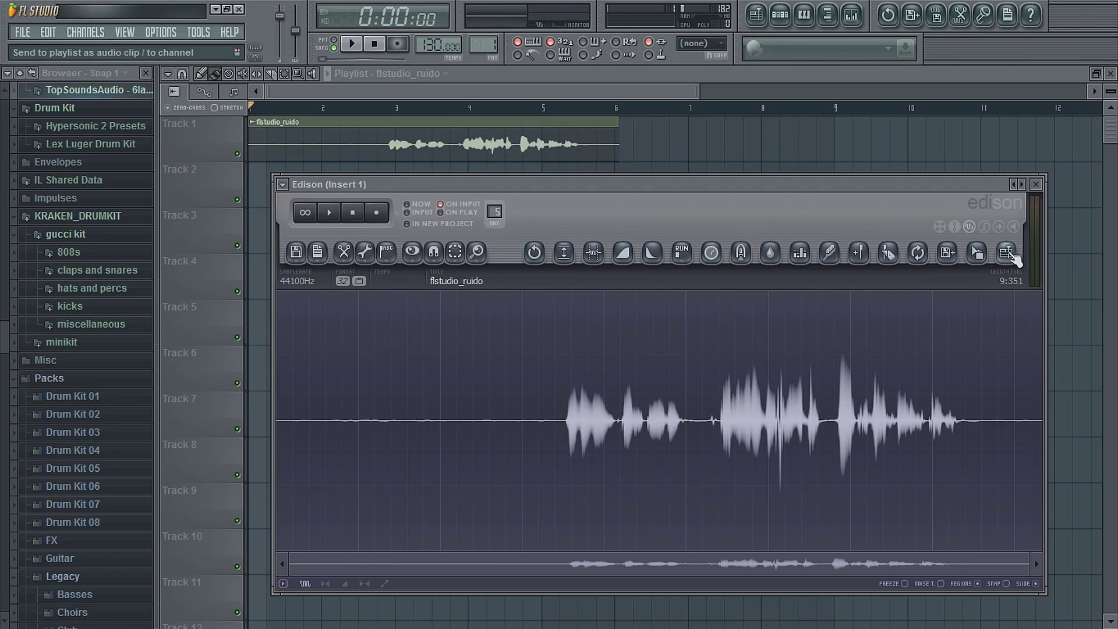
Send the denoised recording to the playlist as a new audio clip and close Edison
left_click(1014, 257)
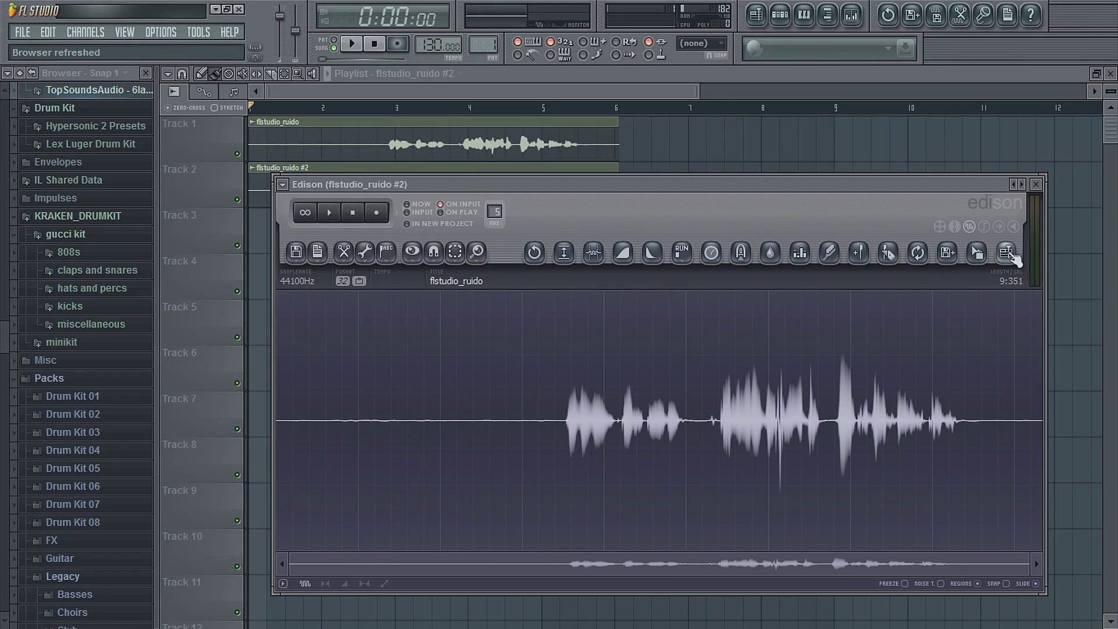
left_click(1036, 185)
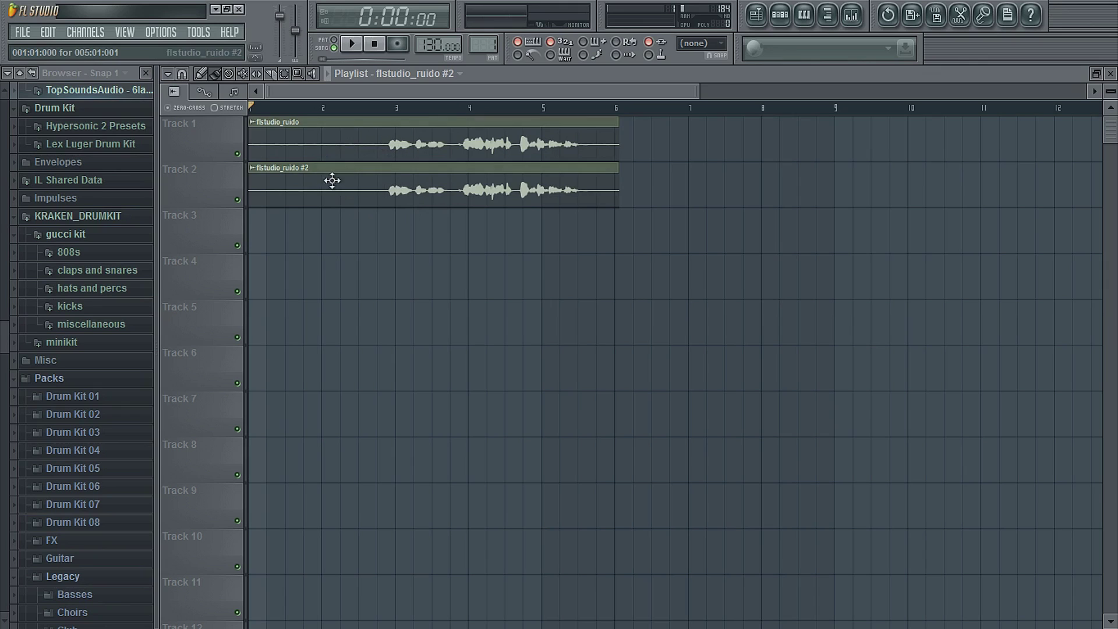
Compare the original and denoised clips by playing Track 1 with Track 2 muted, then Track 2 with Track 1 muted
left_click(237, 200)
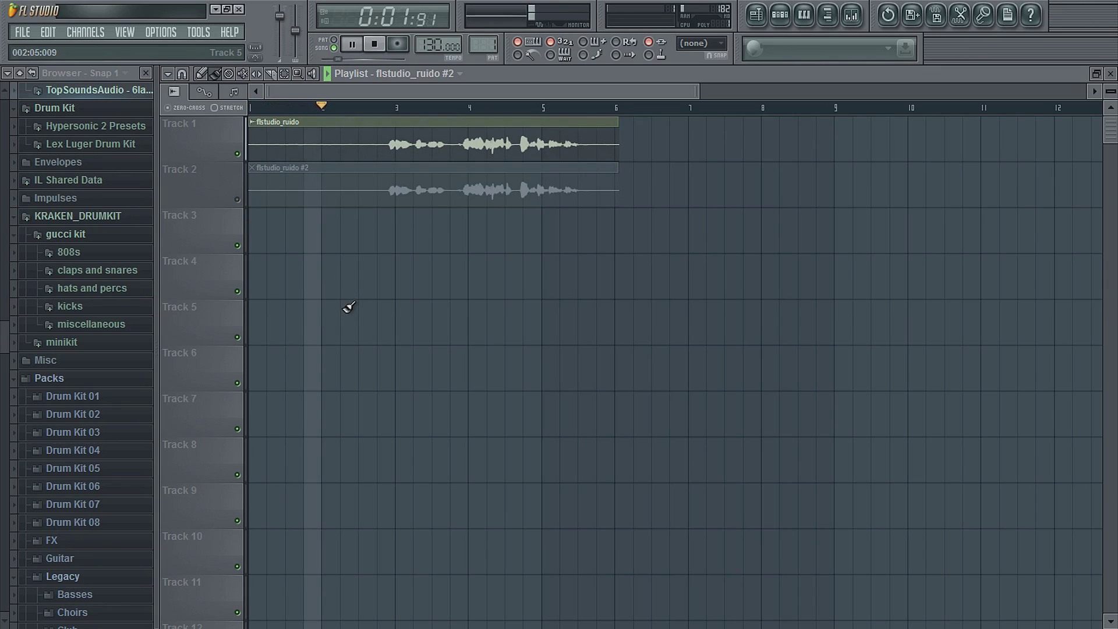
key("space")
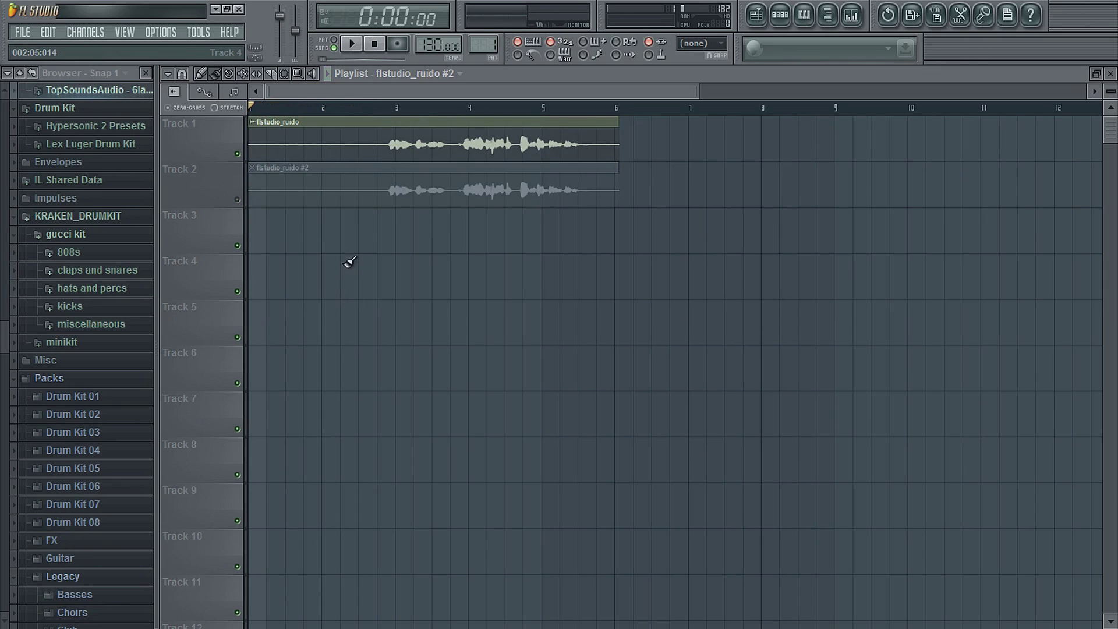
left_click(238, 199)
left_click(237, 154)
key("space")
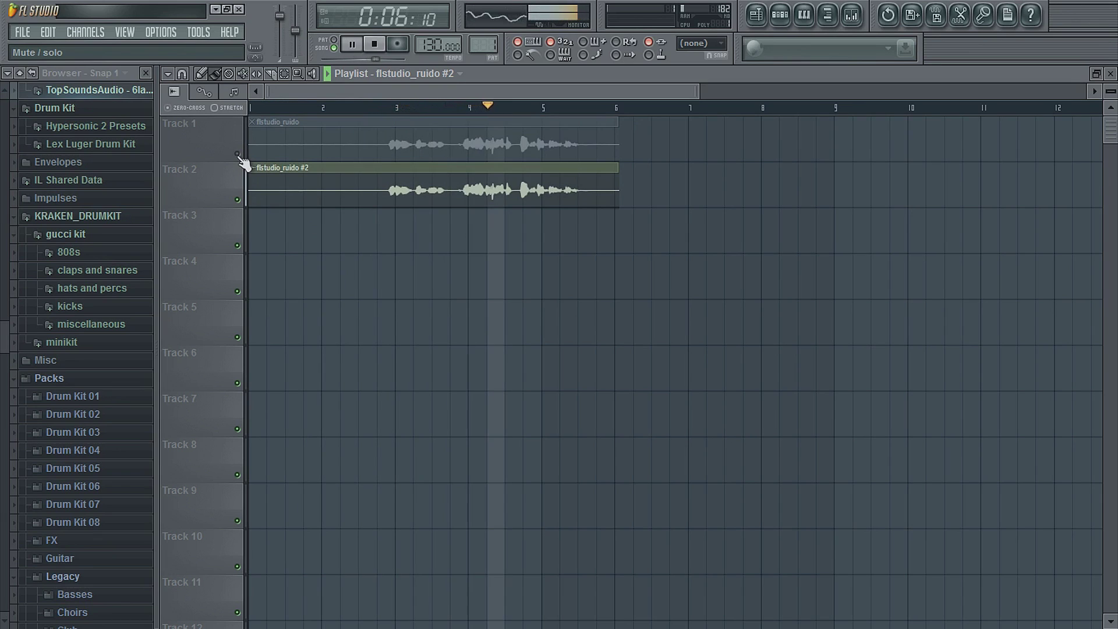
key("space")
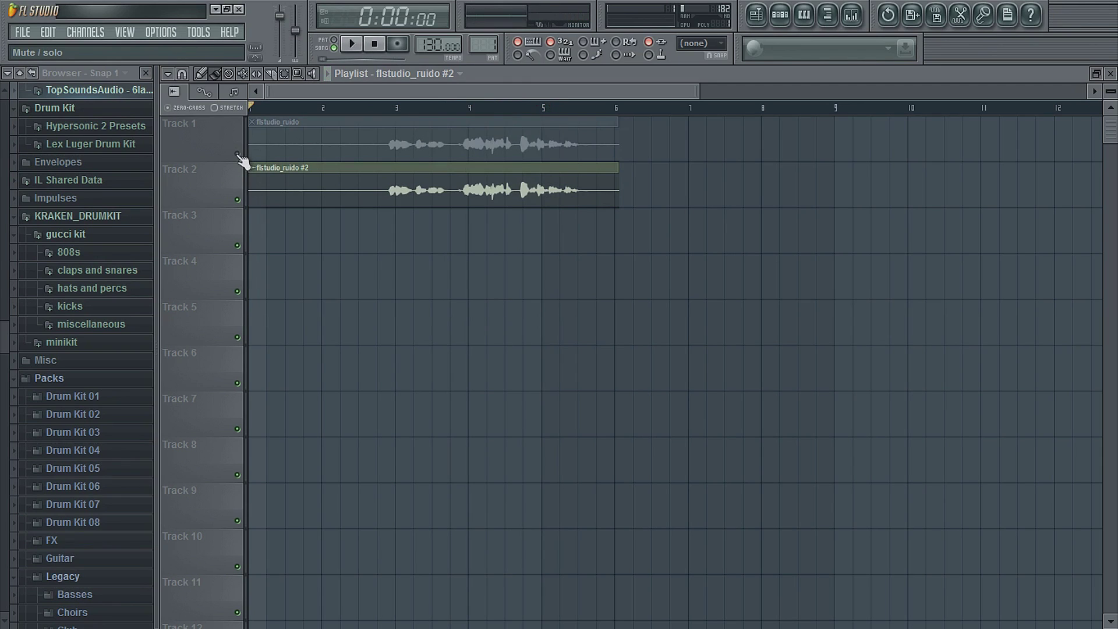
Play Track 1 from just before bar 3 with only Track 2 muted, and unmute Track 2 when playback is stopped
left_click(237, 154)
left_click(237, 199)
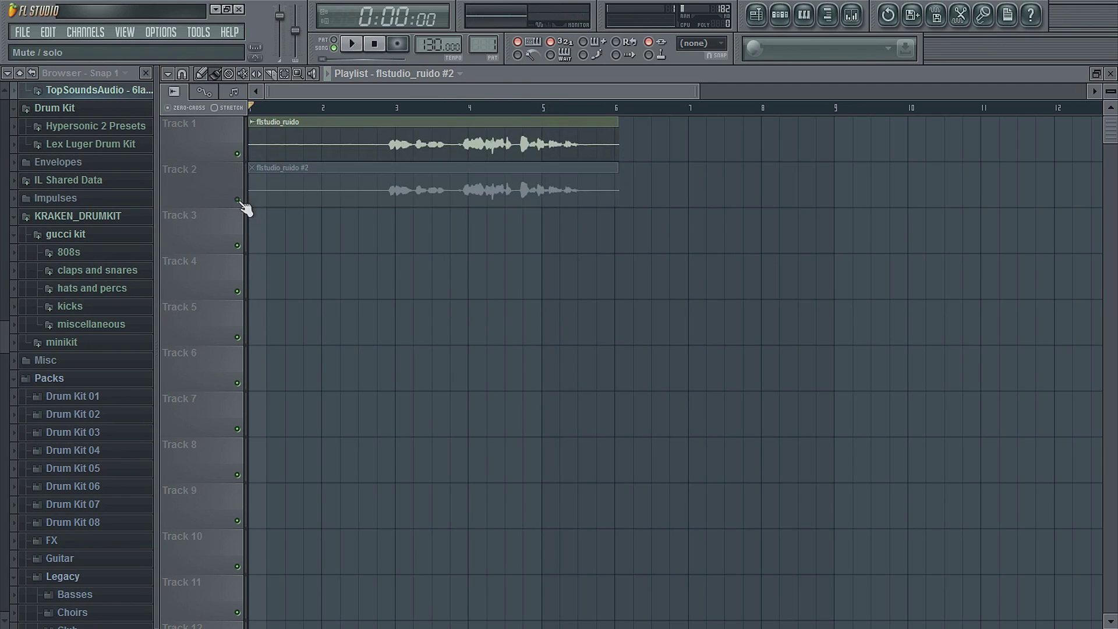
left_click(383, 108)
key("space")
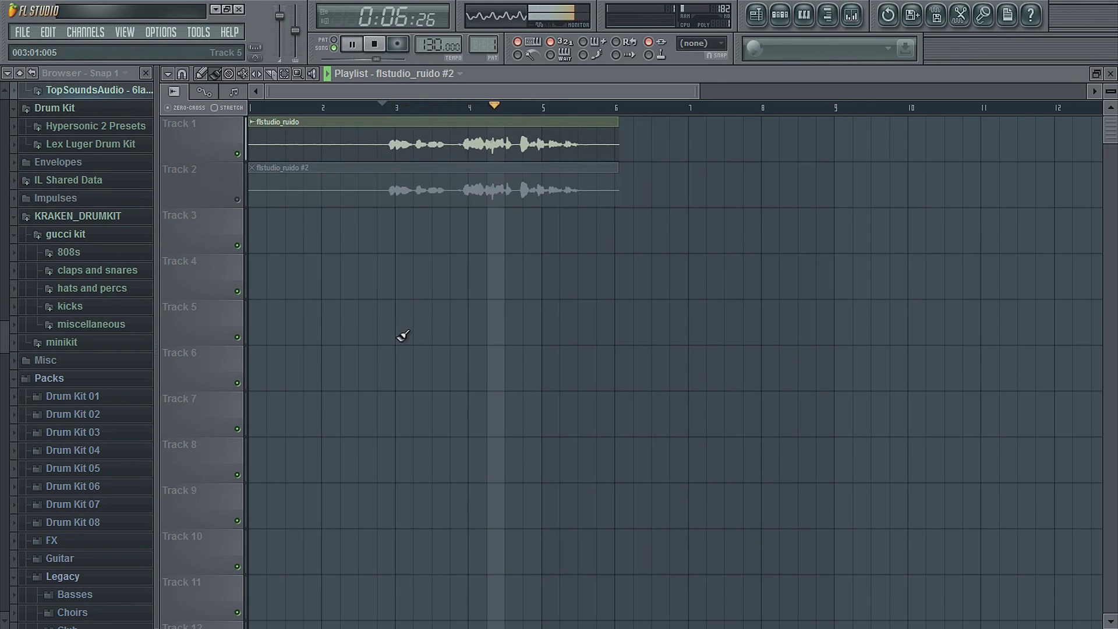
key("space")
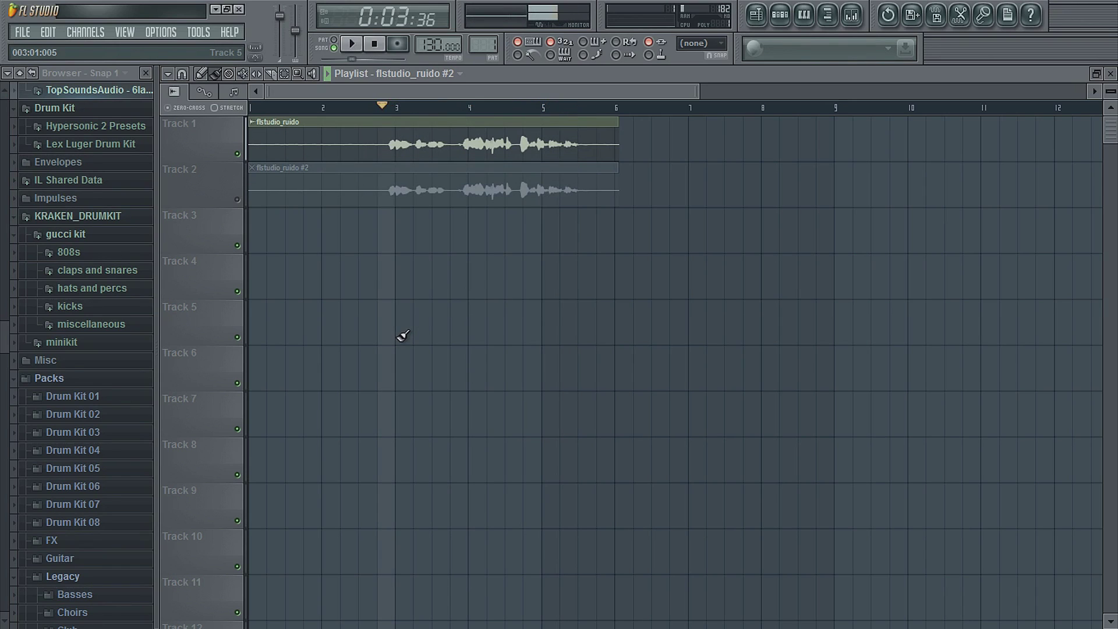
left_click(237, 199)
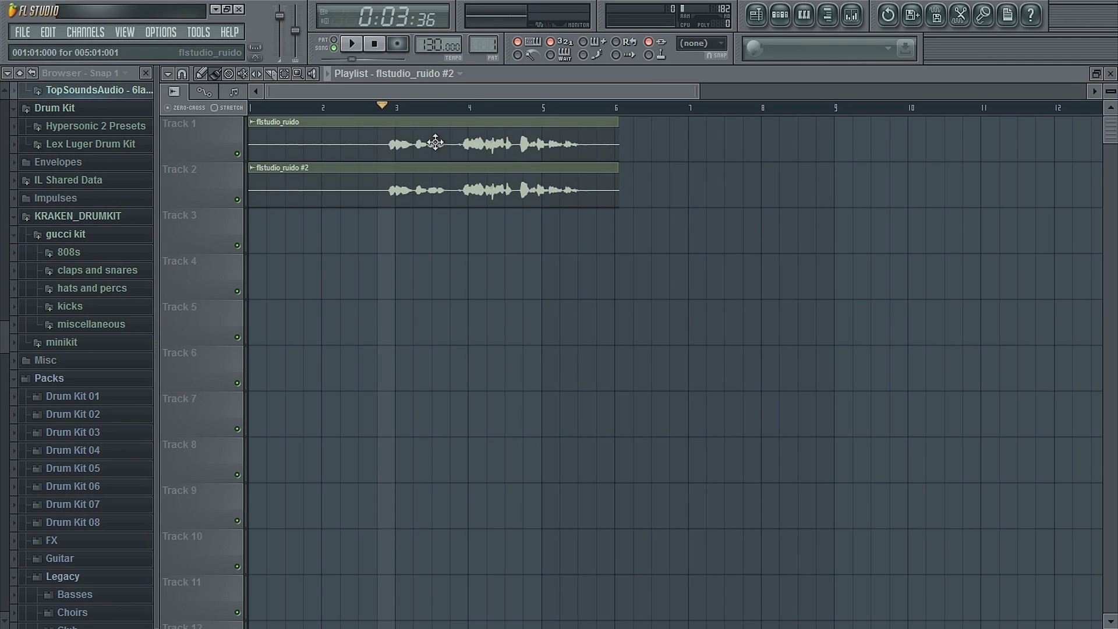
Delete the original flstudio_ruido audio clip channel, confirm the deletion and close the channel list
left_click(780, 15)
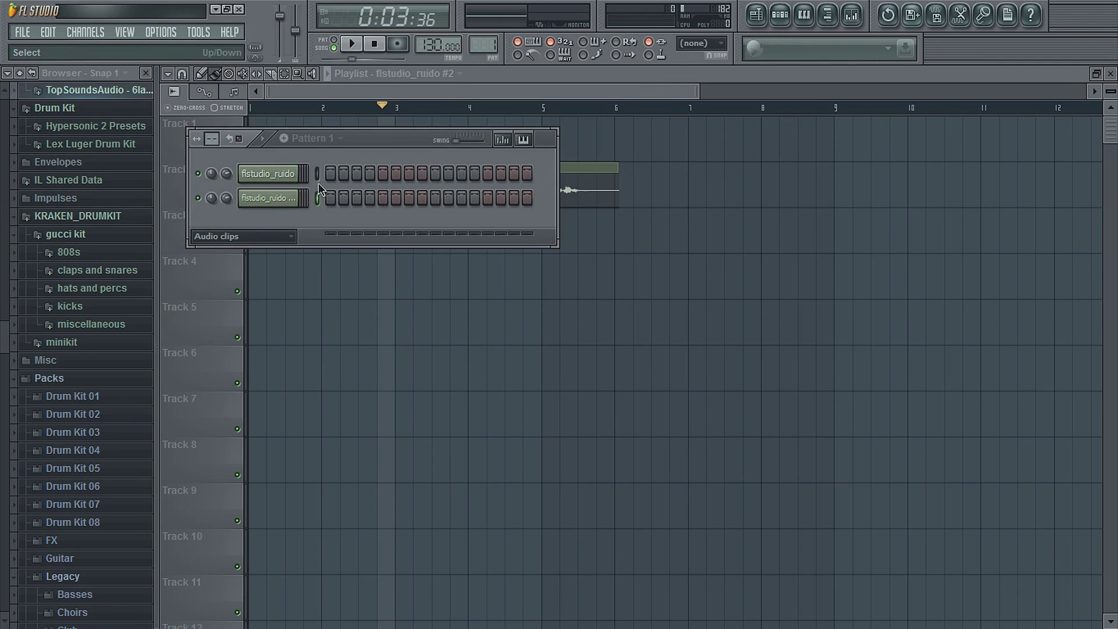
mouse_move(418, 137)
left_mouse_down()
mouse_move(481, 163)
mouse_move(523, 165)
left_mouse_up()
right_click(385, 200)
left_click(435, 417)
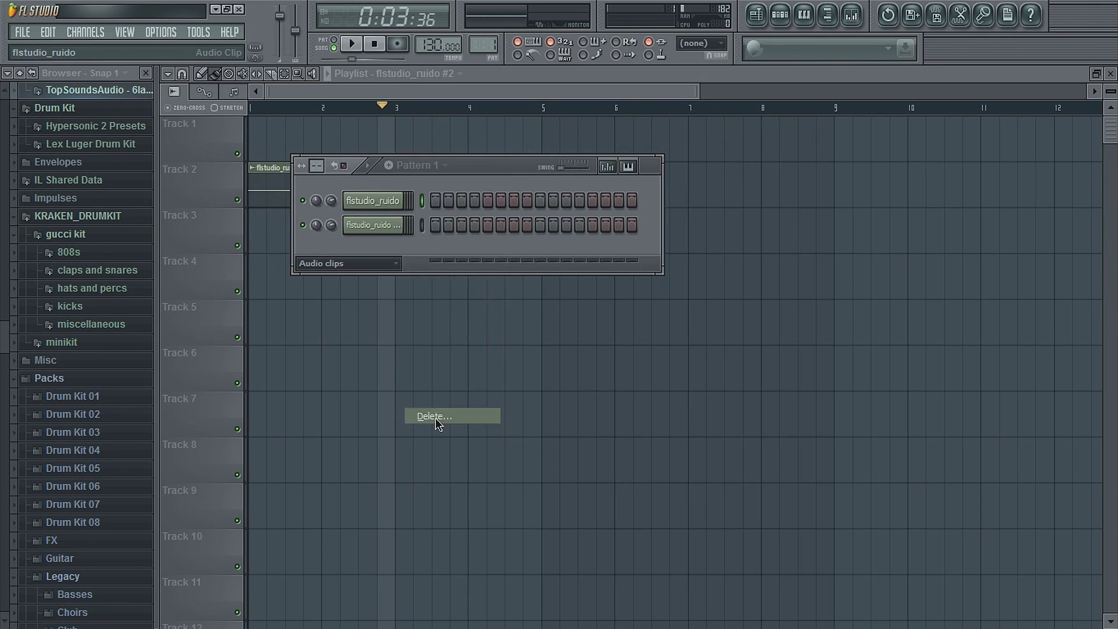
left_click(636, 361)
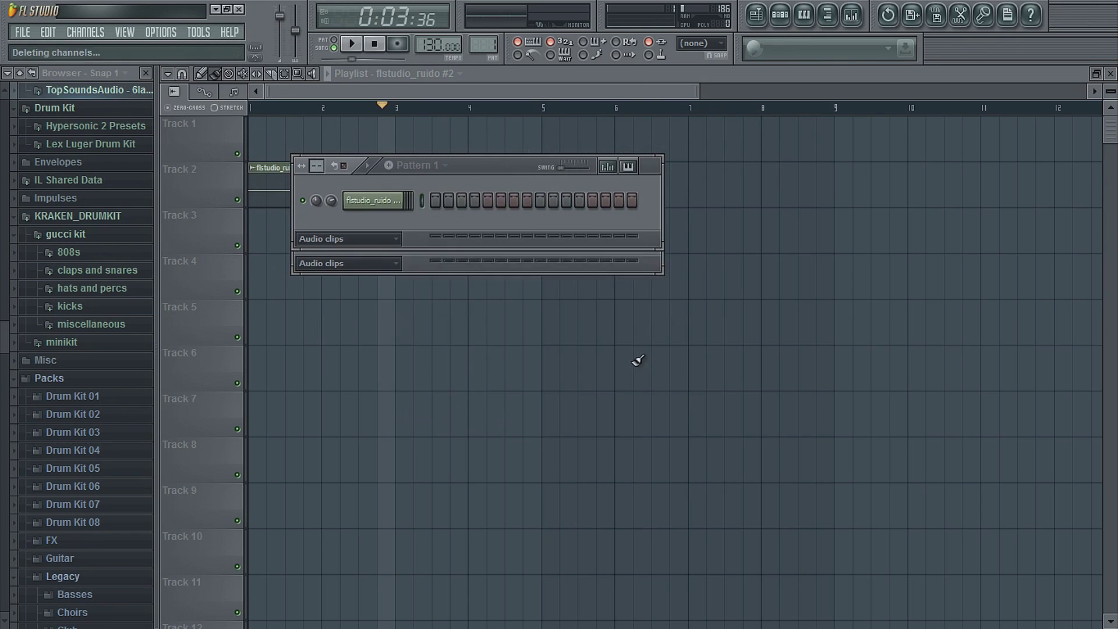
left_click(423, 92)
Check the denoised clip's channel settings and the options of the second effect slot on its mixer track
double_click(395, 182)
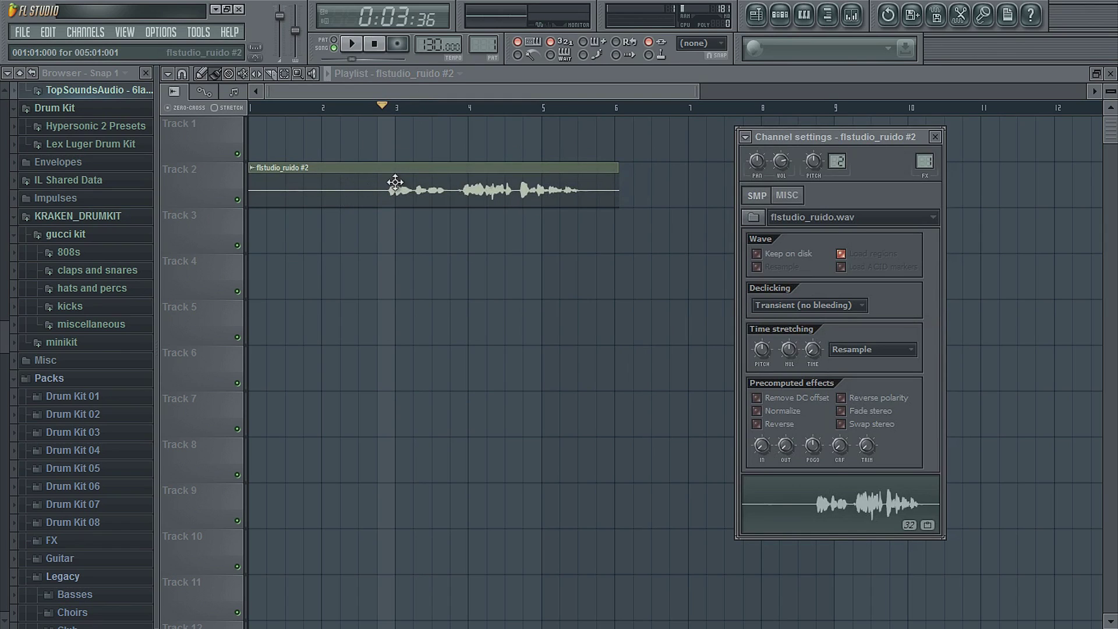
left_click(935, 136)
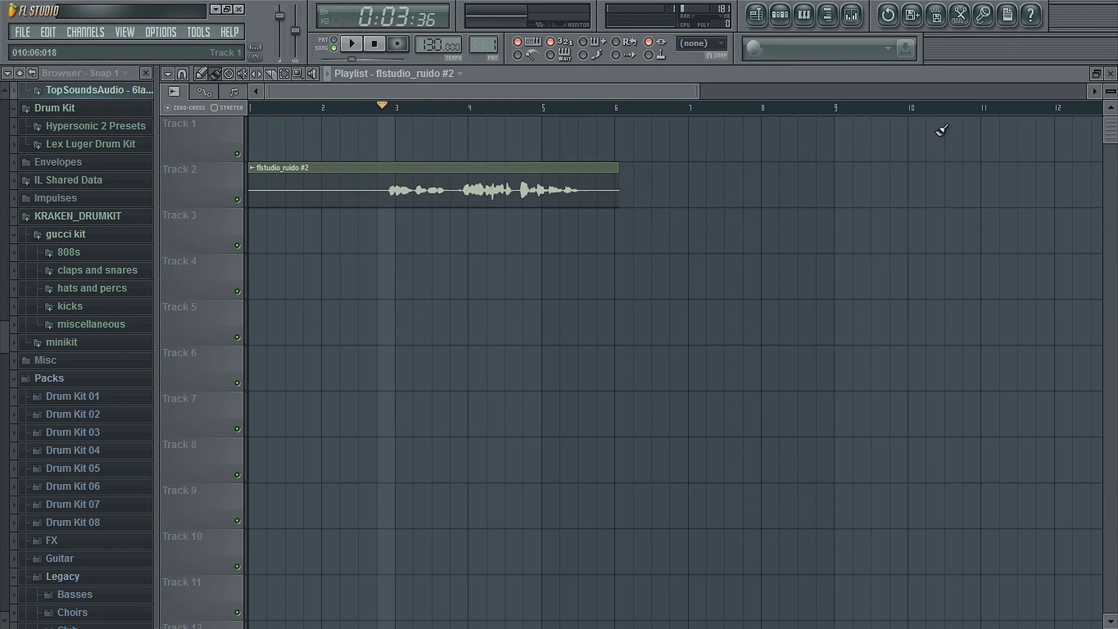
left_click(864, 16)
left_click(768, 238)
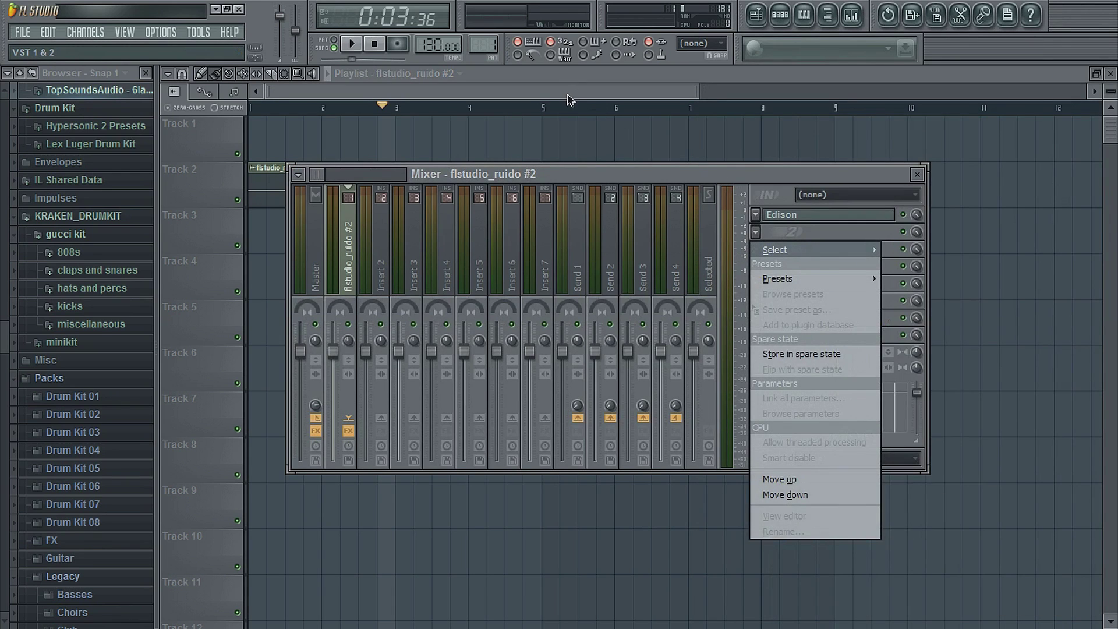
left_click(567, 94)
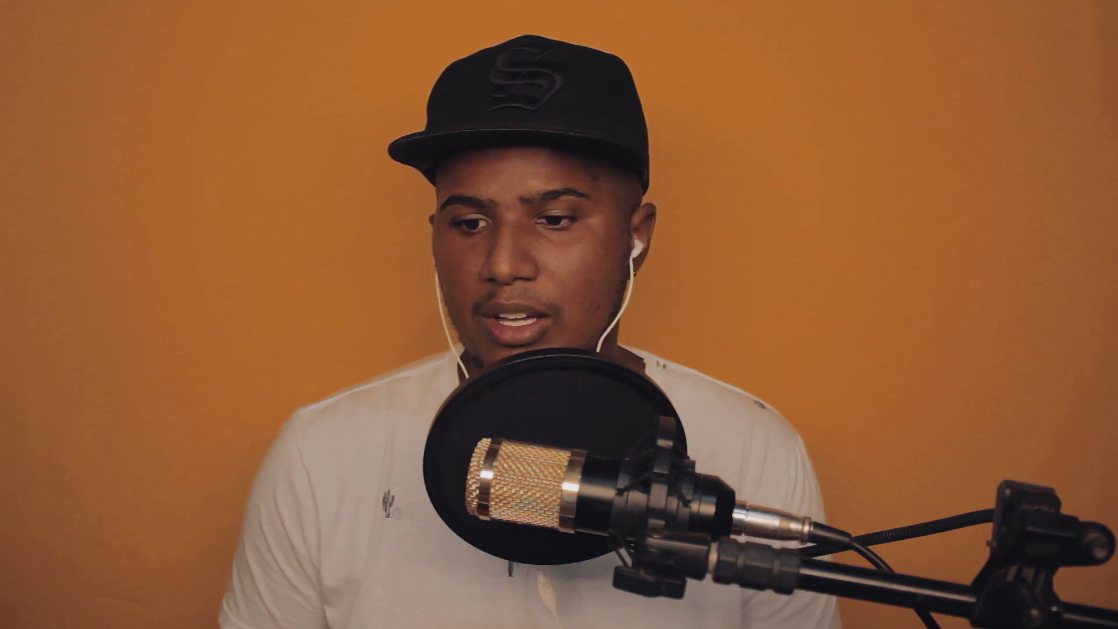